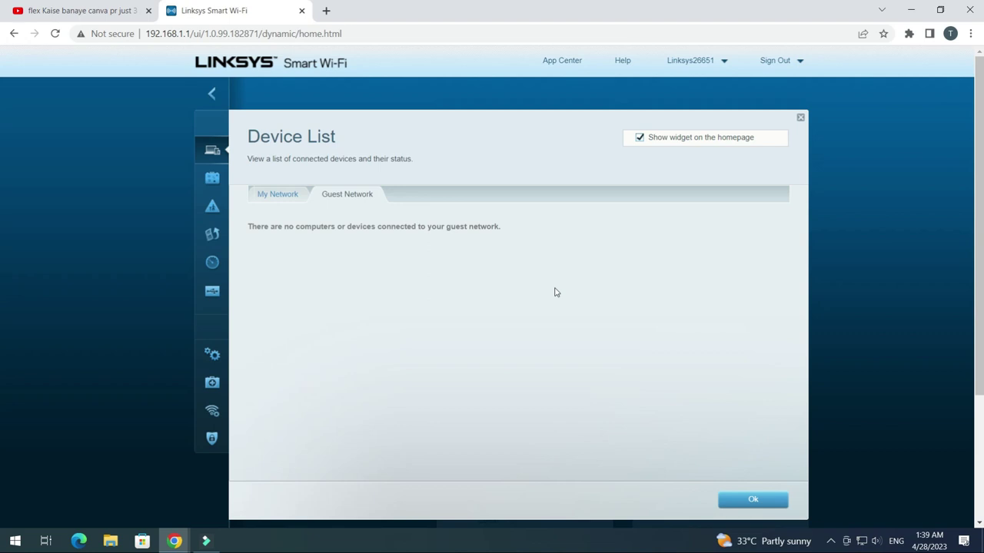
Close the Device List, go to Guest Access, toggle guest access off and back on, and open the guest network names and password for editing
left_click(775, 510)
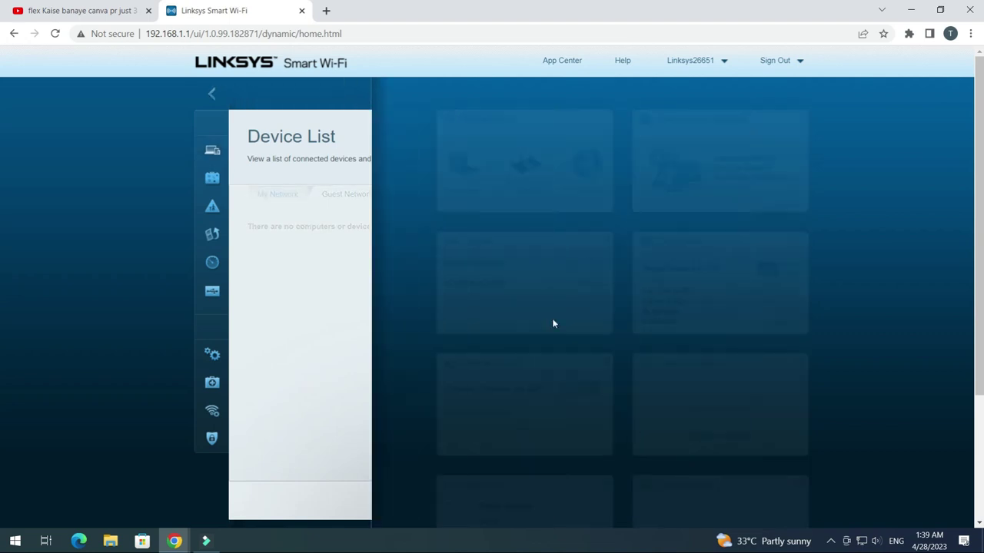
left_click(245, 176)
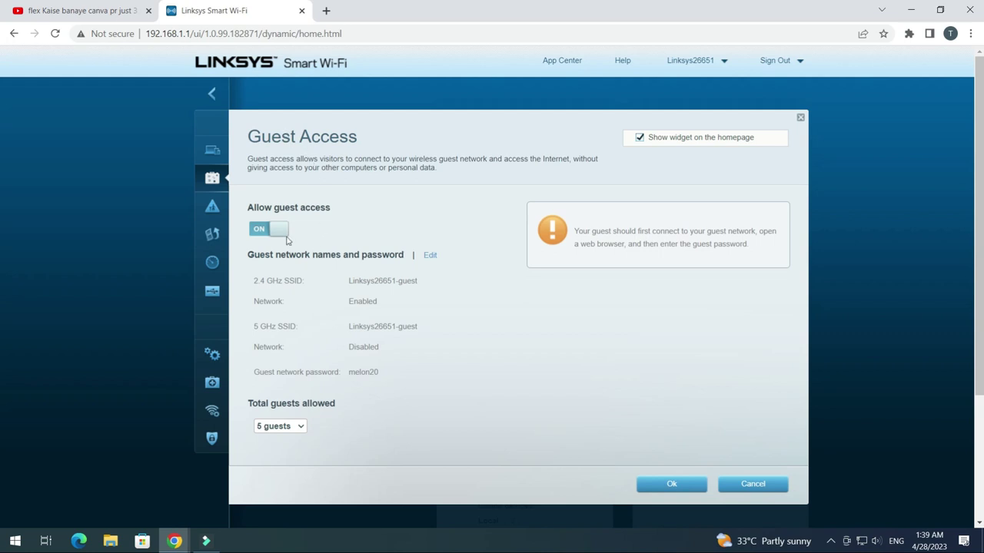
left_click(270, 232)
left_click(271, 232)
left_click(430, 255)
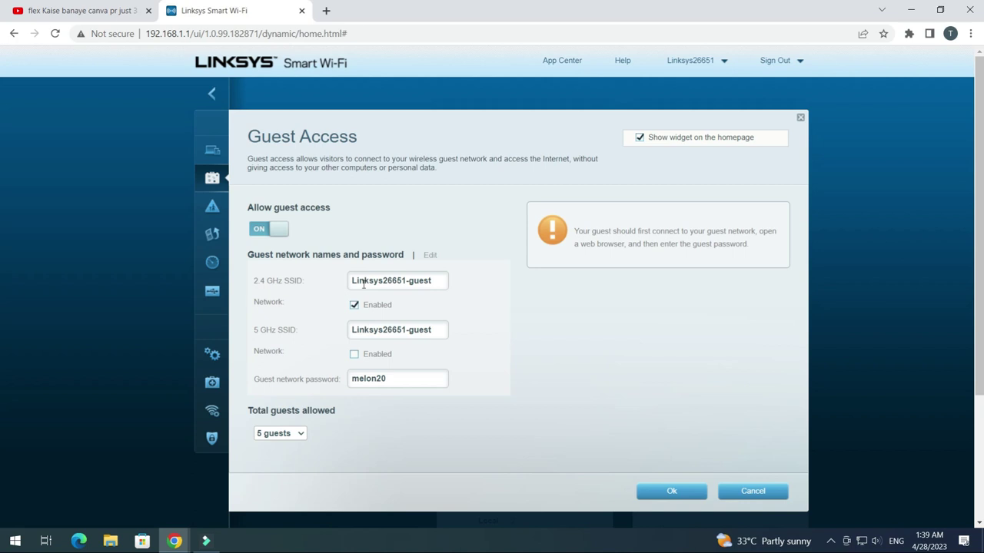
Review the 2.4 GHz SSID, 5 GHz SSID and guest network password fields
left_click_drag(348, 281, 457, 283)
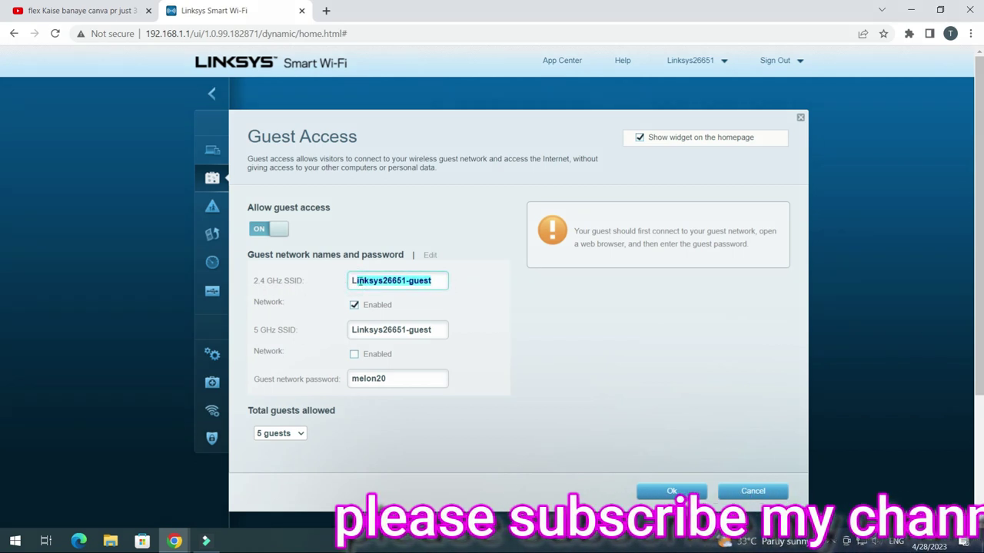
left_click(391, 281)
left_click(354, 330)
left_click_drag(356, 330, 461, 331)
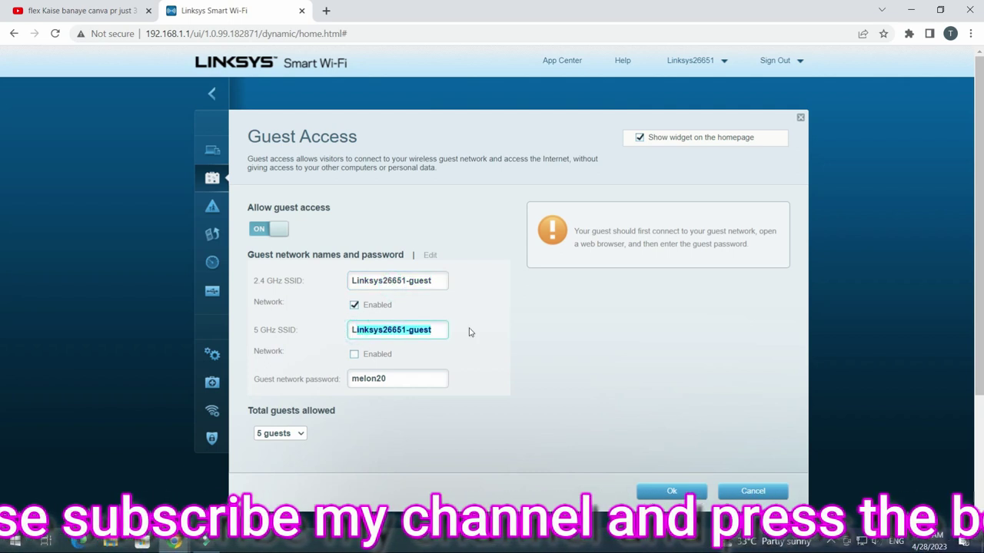
left_click(403, 330)
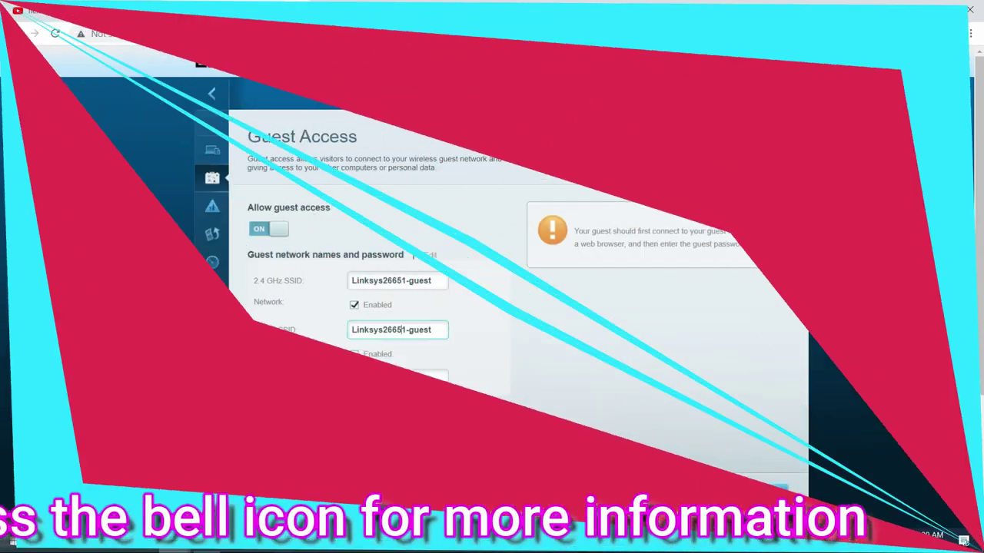
double_click(420, 376)
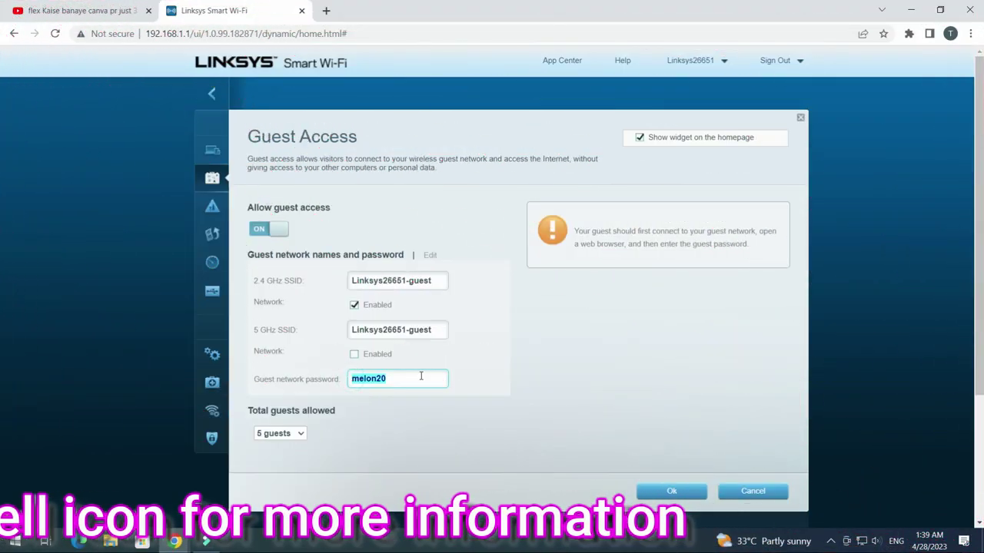
Select 20 guests as the total guests allowed and discard the Guest Access changes
scroll(285, 419, "down", 1)
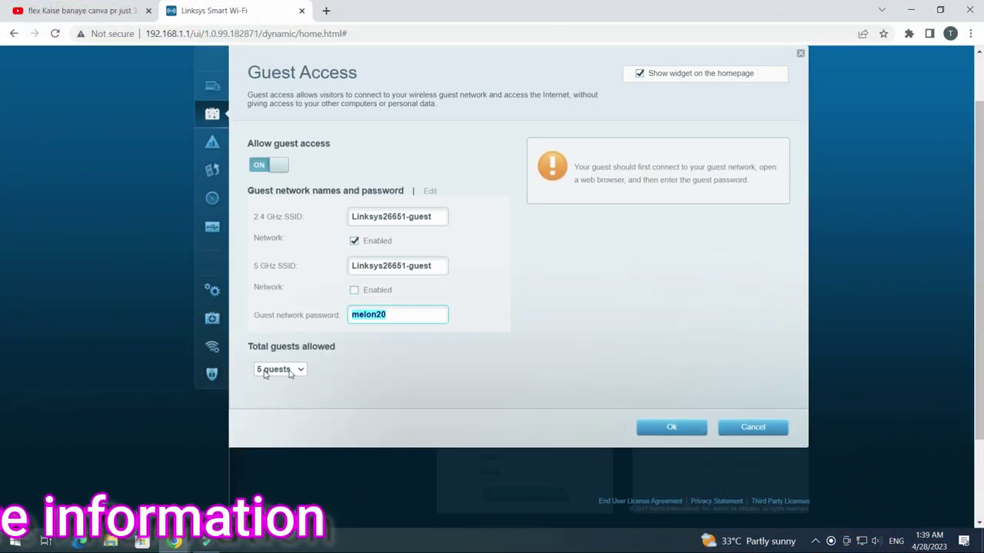
left_click(290, 372)
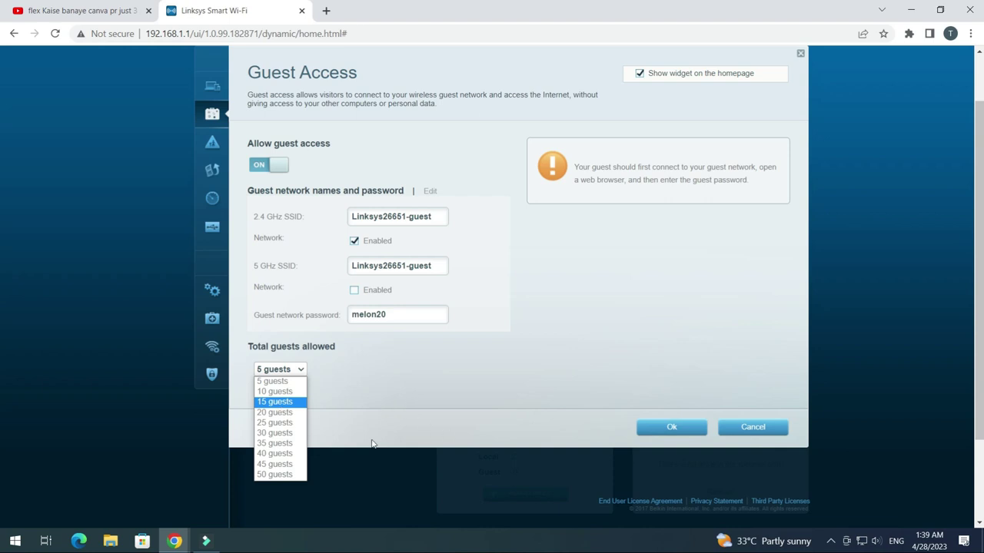
left_click(274, 412)
left_click(753, 427)
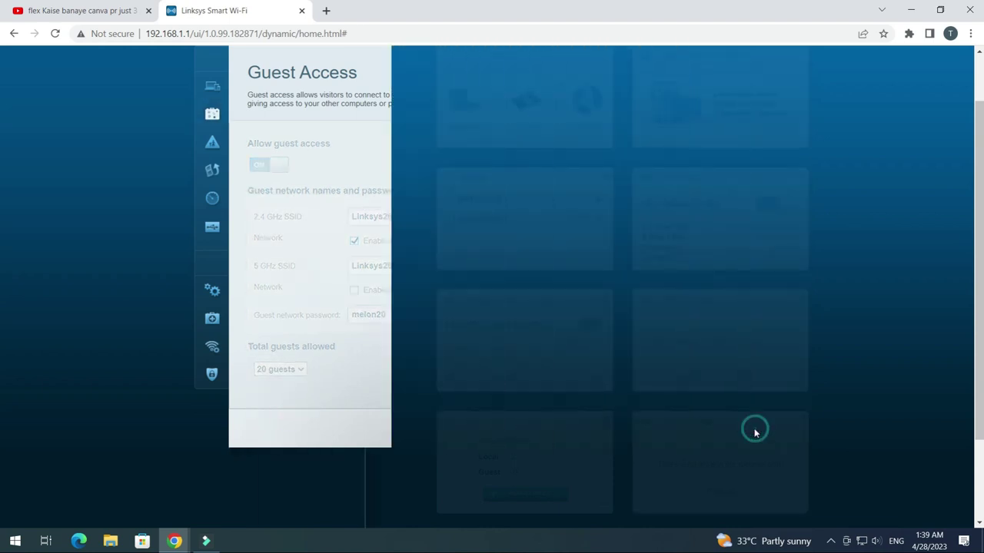
Enable parental controls, select DESKTOP-CKTAOB2 for restricted Internet access and start adding specific sites to block
left_click(438, 381)
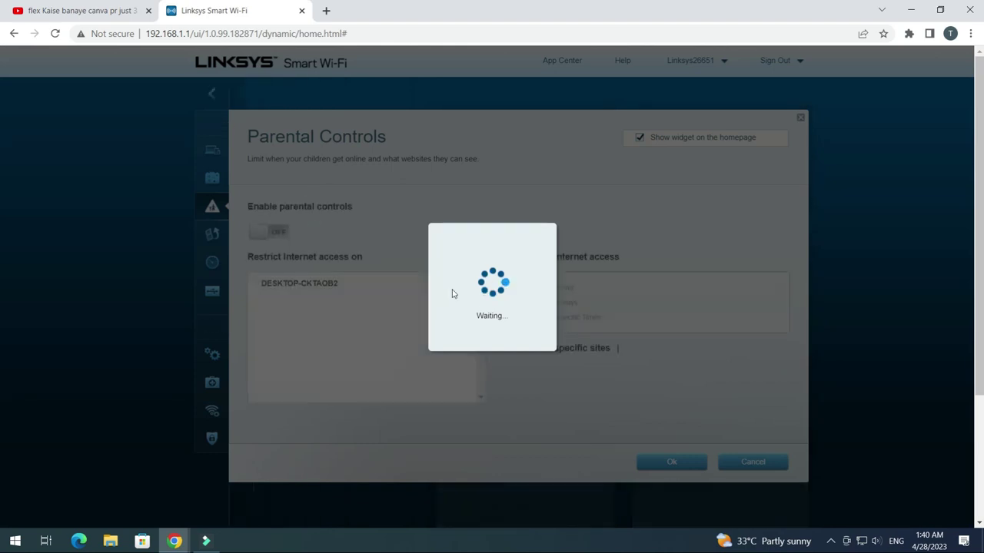
left_click(281, 234)
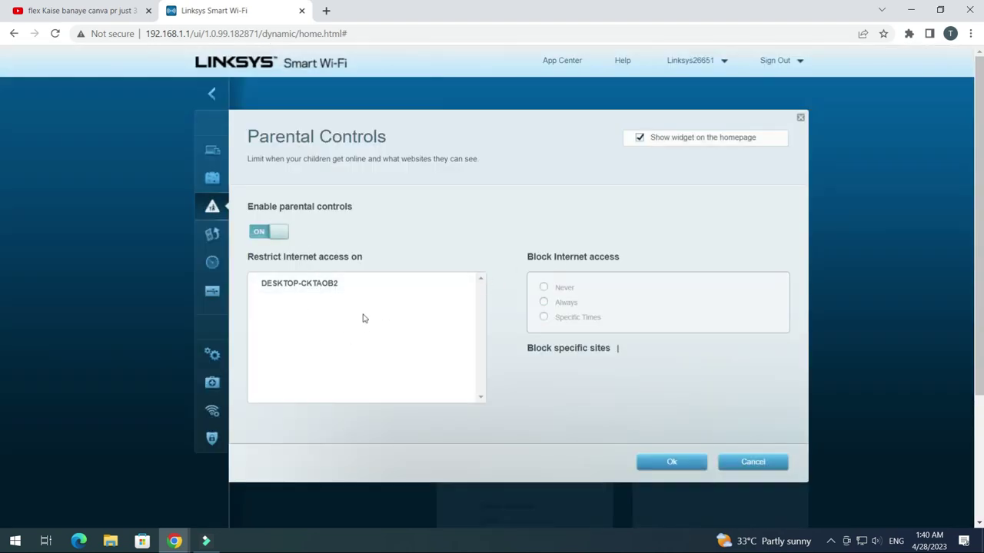
left_click(314, 286)
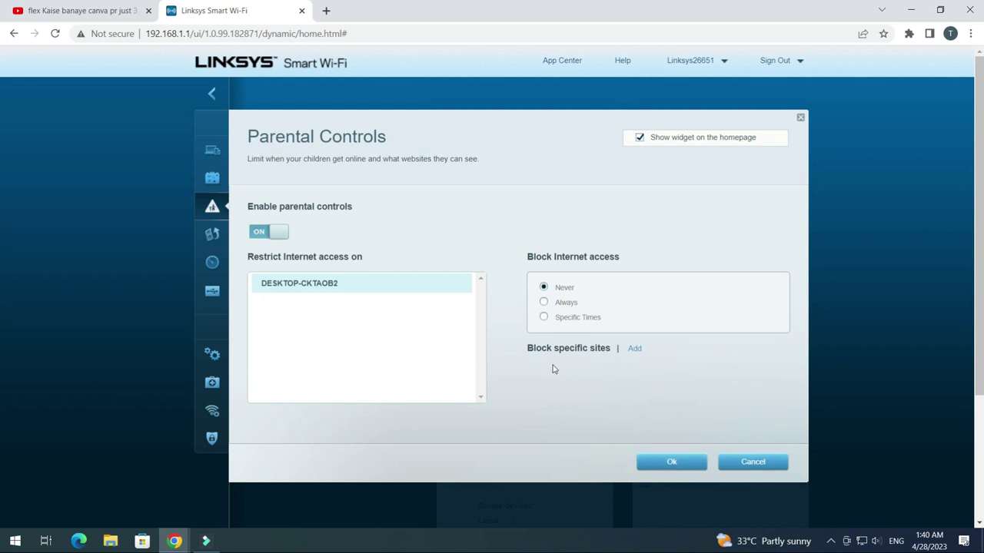
left_click(635, 351)
left_click(589, 369)
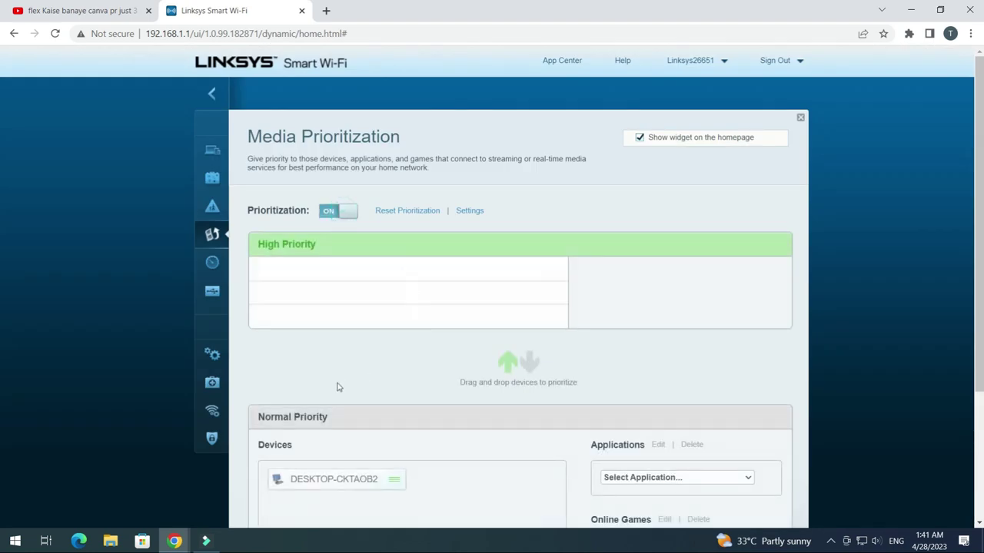
Move DESKTOP-CKTAOB2 from Normal Priority to High Priority in Media Prioritization
scroll(431, 373, "down", 2)
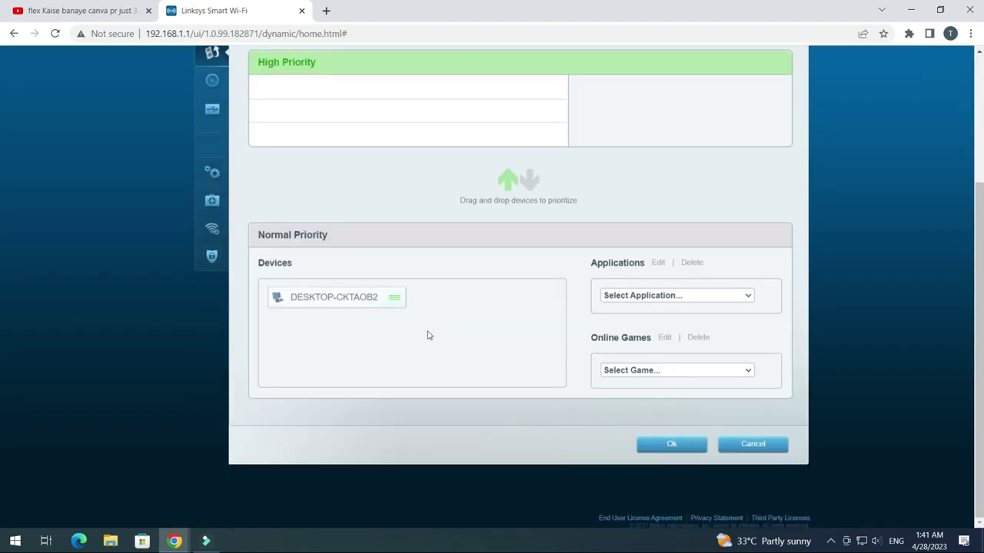
scroll(428, 335, "up", 2)
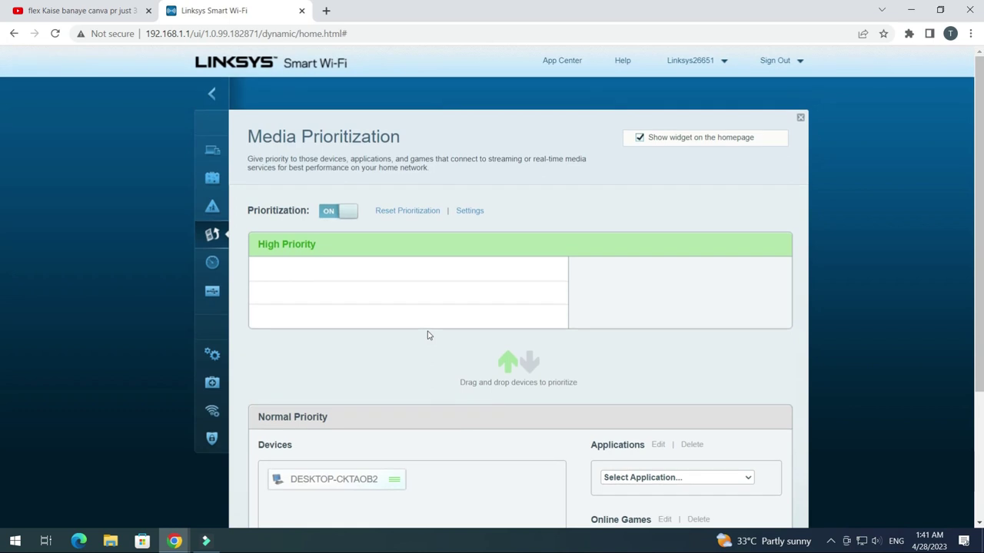
scroll(428, 335, "down", 2)
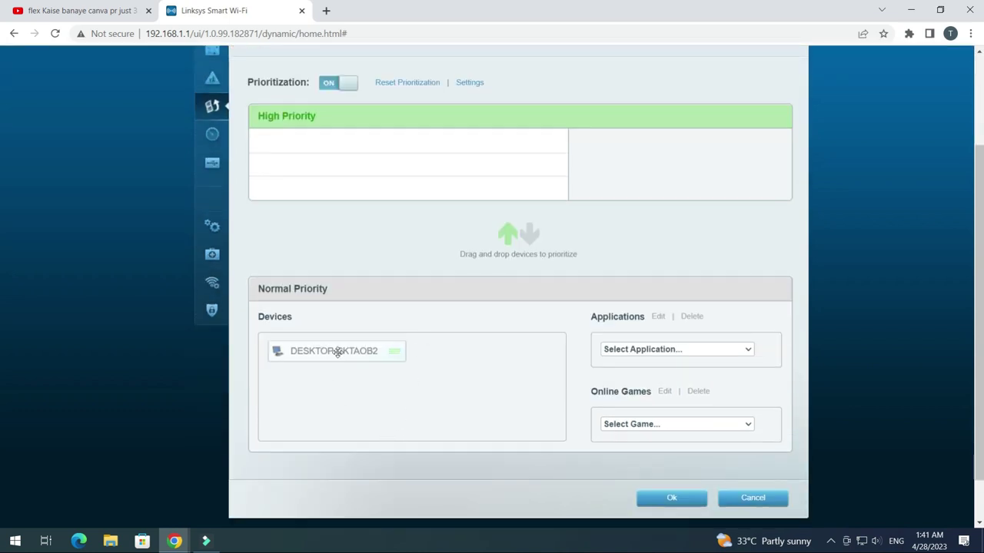
left_click_drag(363, 355, 358, 151)
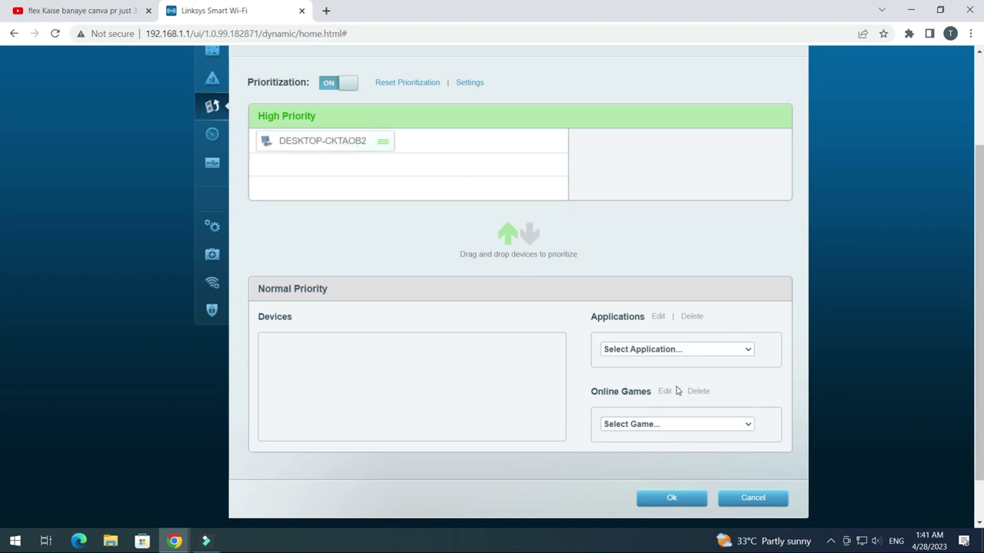
Browse the online games down to Add a New Game, and view the media prioritization settings without saving anything
left_click(742, 427)
scroll(737, 407, "down", 1)
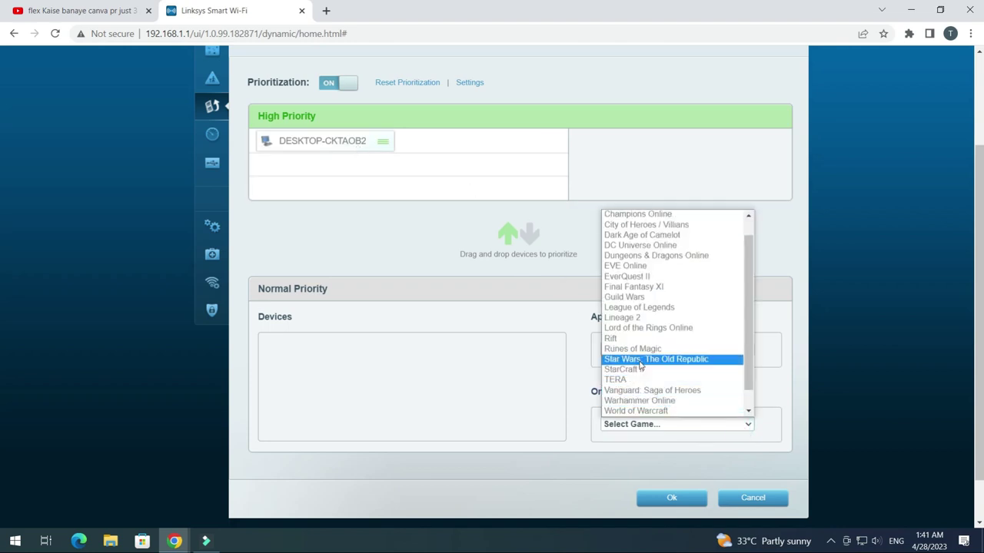
scroll(635, 317, "down", 1)
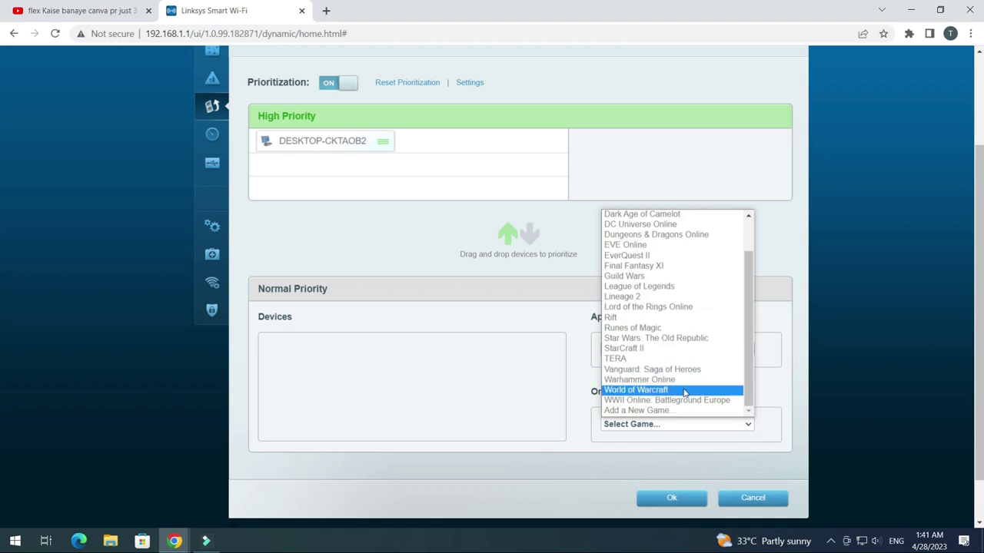
left_click(654, 415)
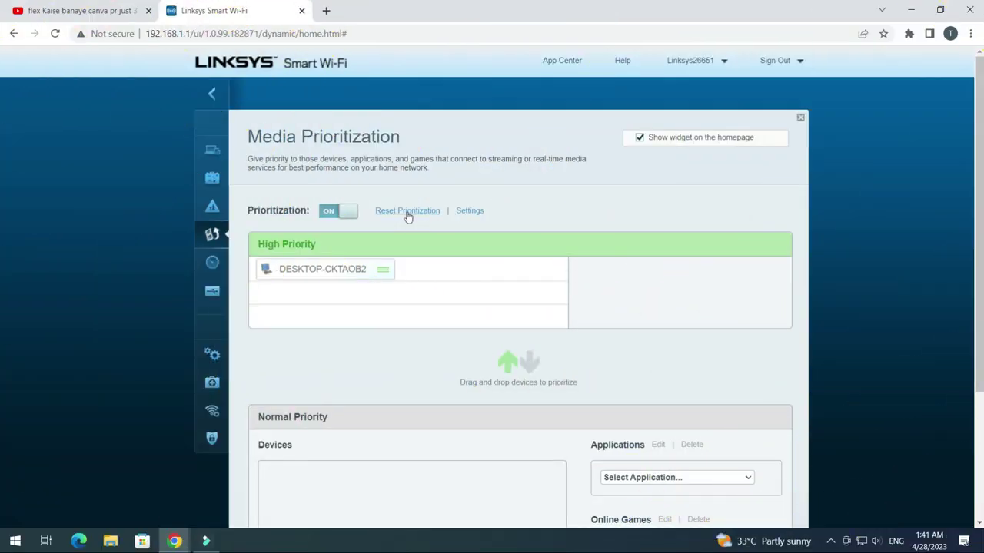
left_click(469, 210)
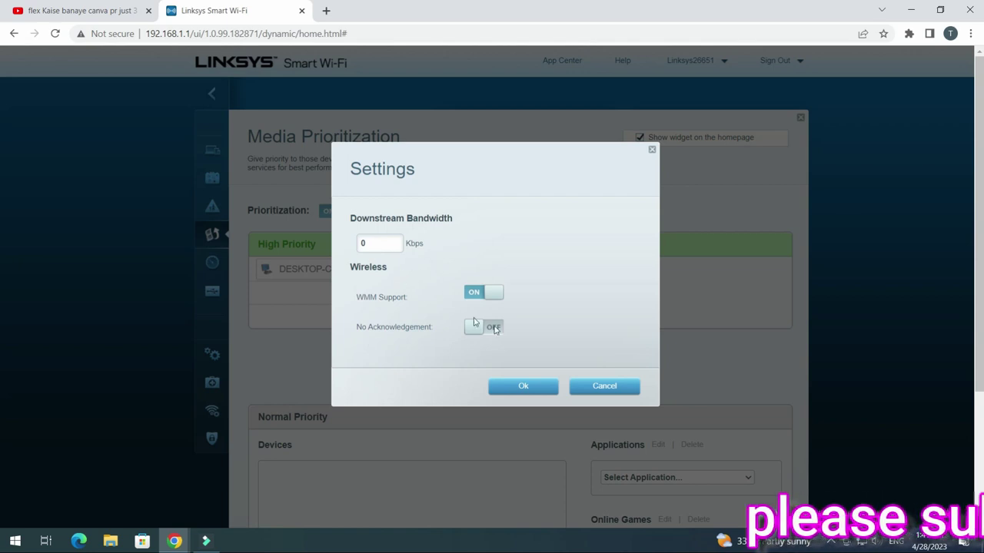
left_click(615, 388)
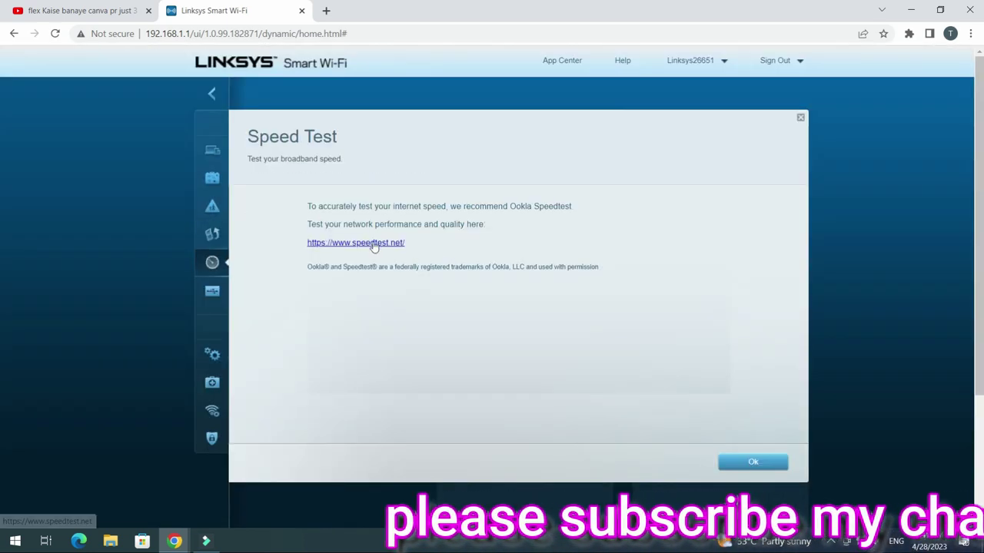
Follow the Speed Test page's link to speedtest.net, start a speed test and return to the router page
left_click(388, 250)
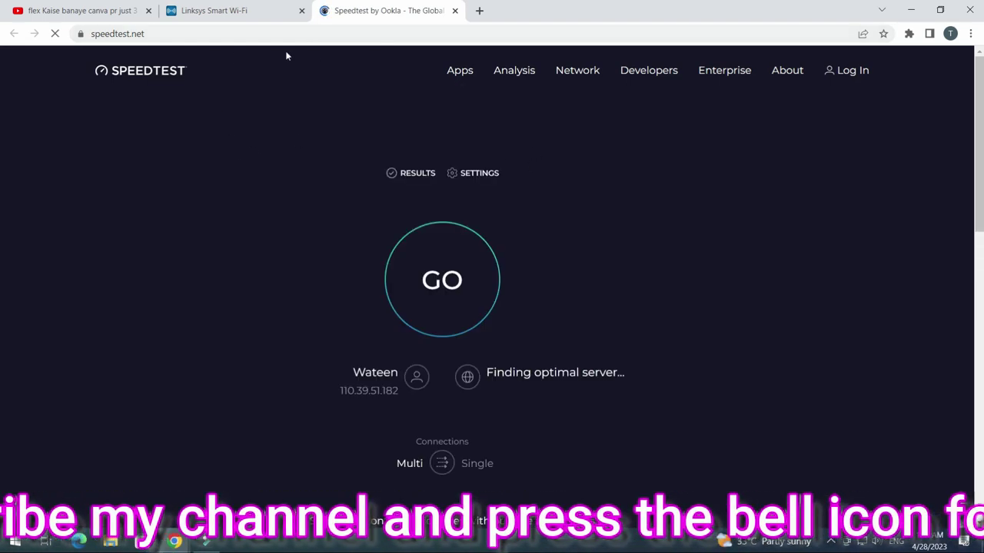
left_click(464, 272)
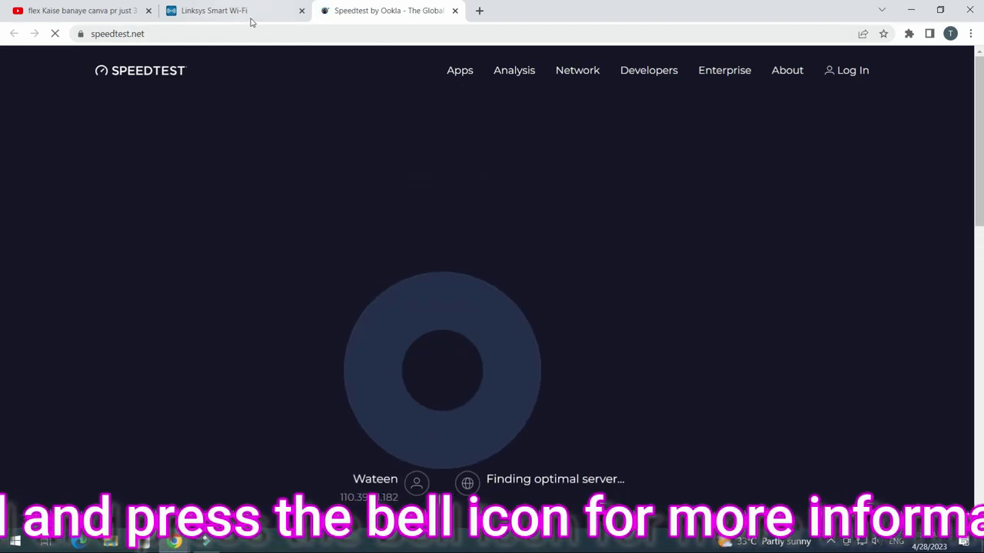
left_click(247, 10)
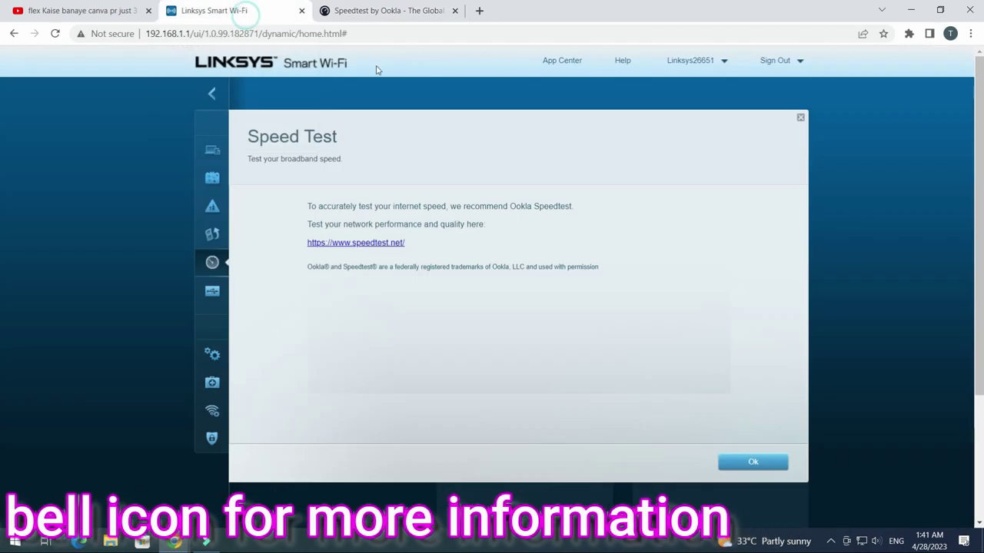
Close the Speed Test page, view the External Storage status and close it again
left_click(779, 472)
left_click(303, 287)
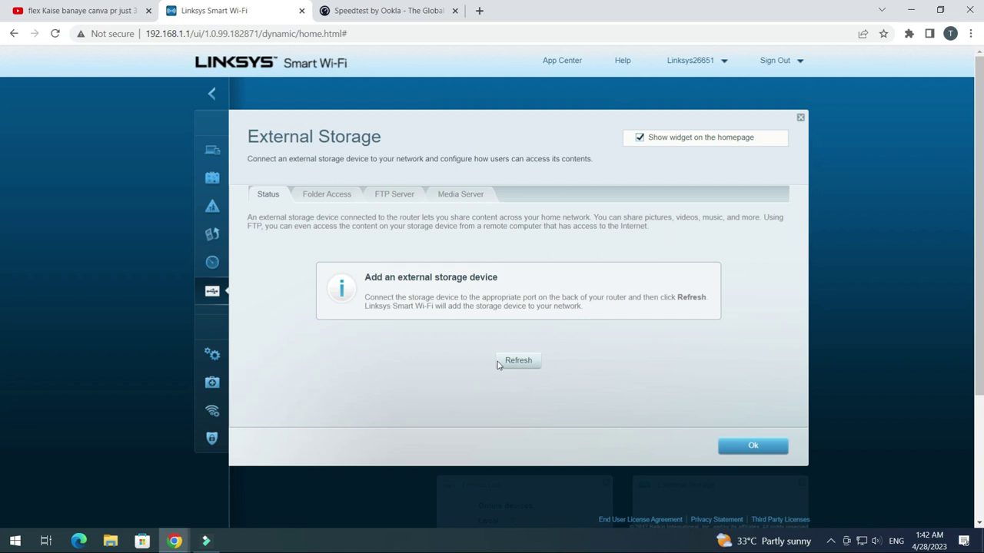
left_click(748, 445)
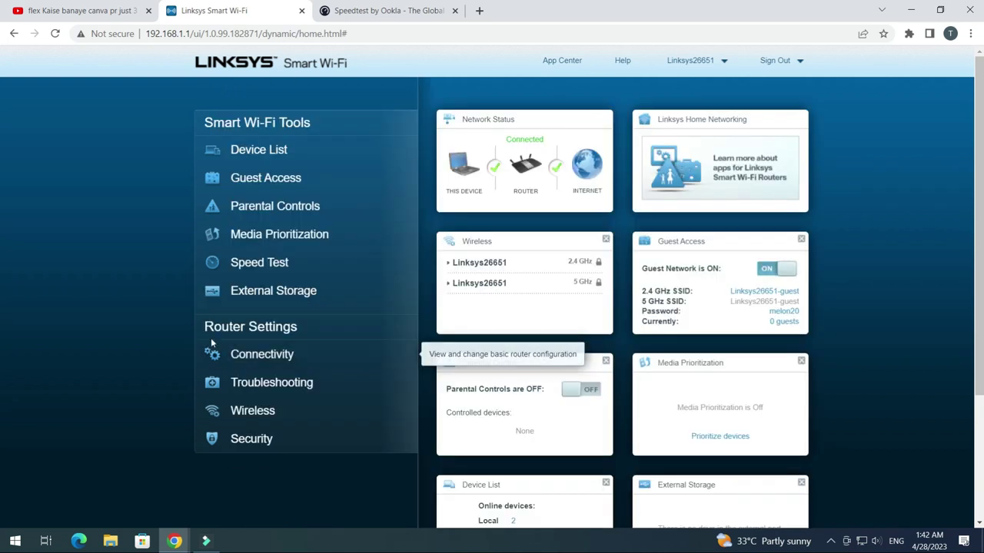
Open the network names and passwords for editing in the basic Connectivity settings and review the 2.4 GHz and 5 GHz fields
left_click(256, 355)
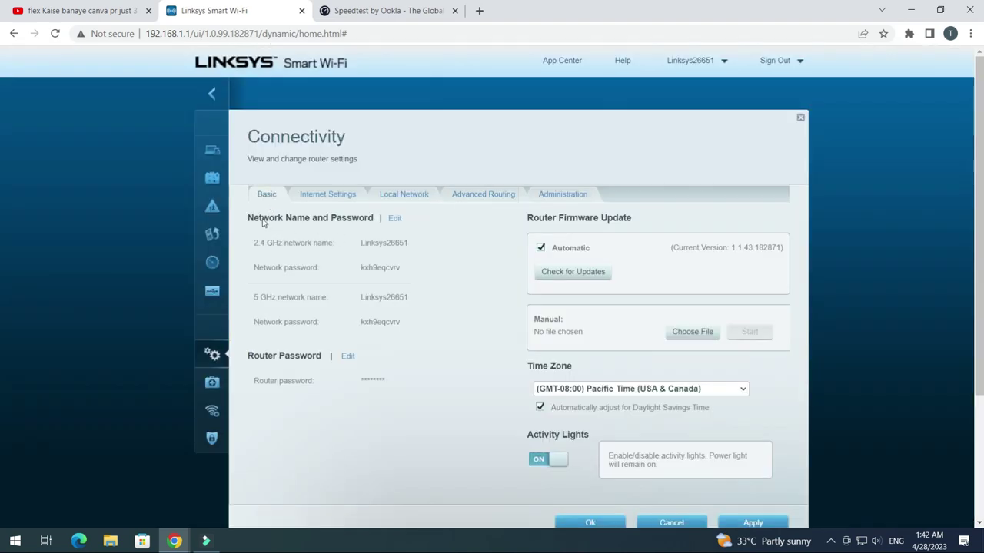
left_click(395, 219)
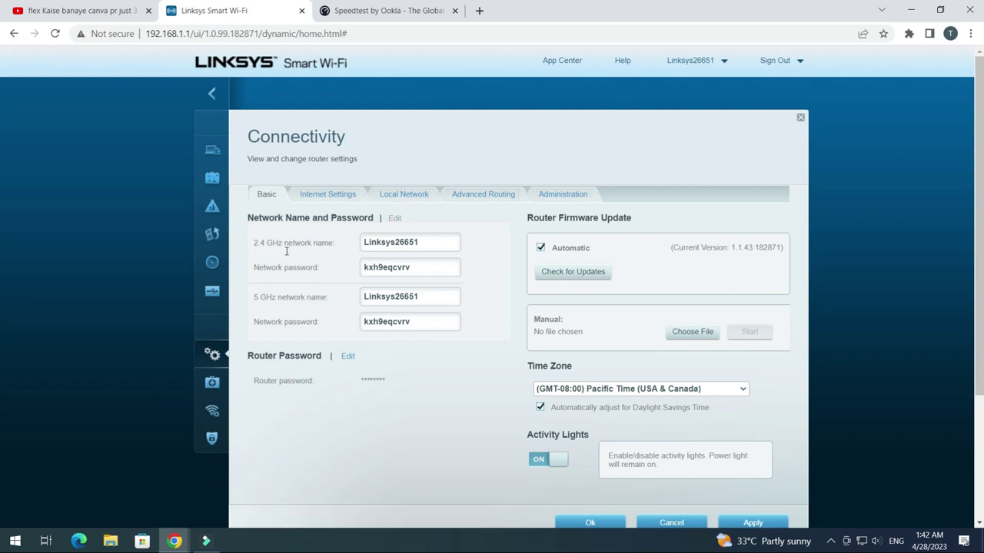
left_click_drag(434, 243, 349, 237)
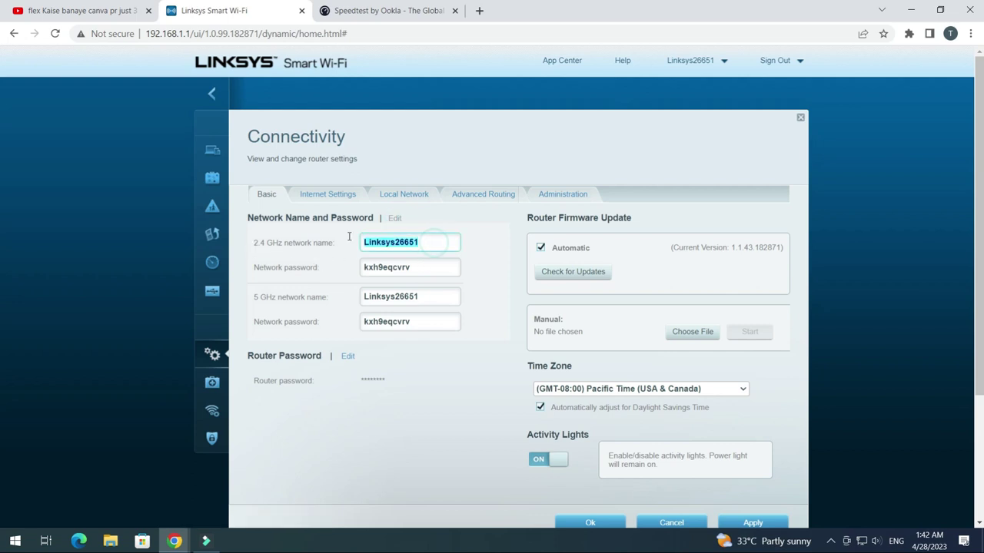
double_click(426, 268)
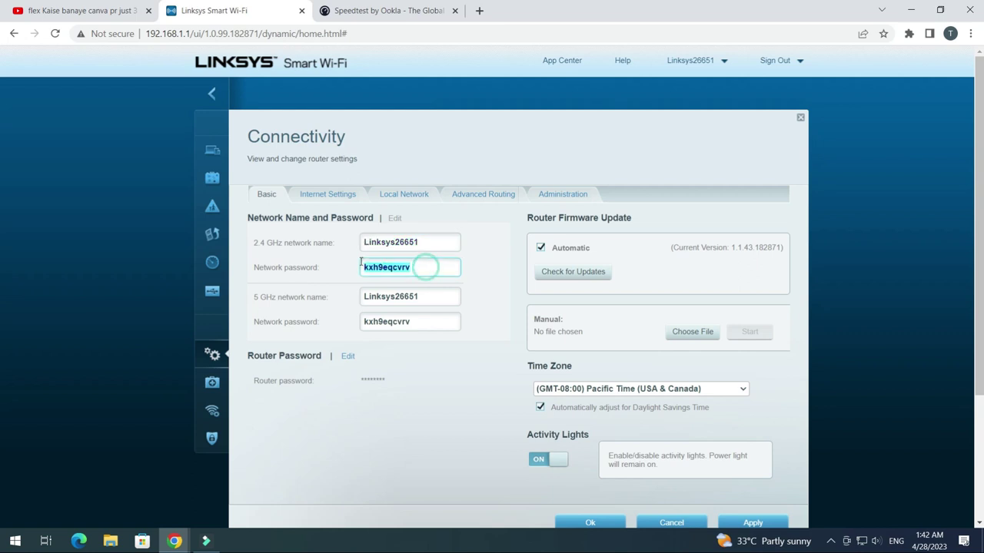
left_click_drag(439, 302, 269, 319)
left_click_drag(442, 321, 339, 330)
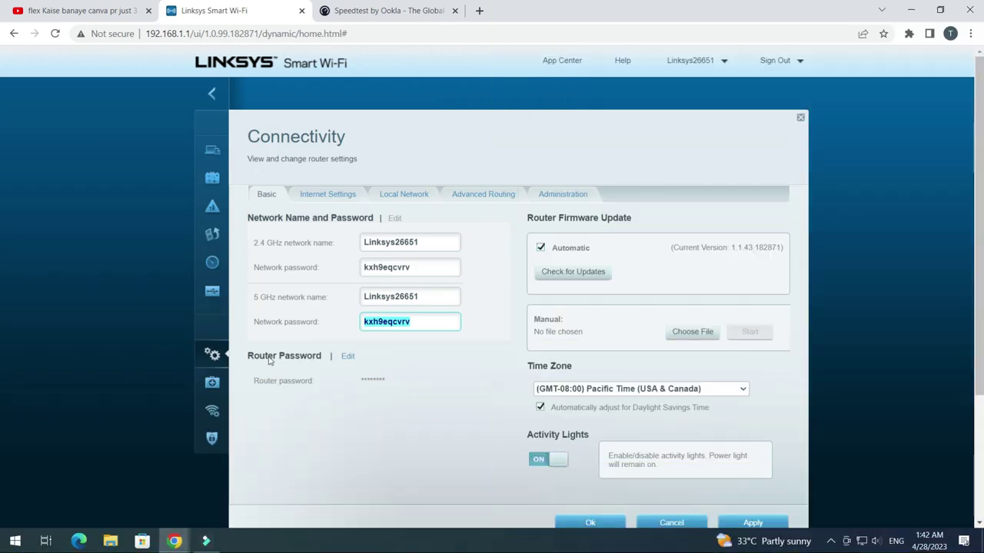
Open the form for creating a new router password and view its fields without entering anything
left_click(347, 355)
left_click(402, 413)
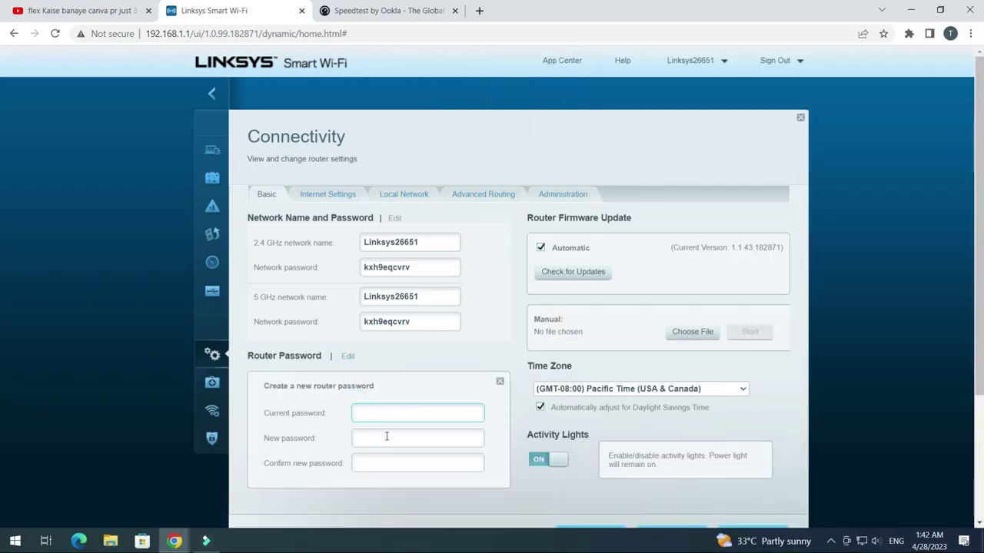
left_click(492, 338)
left_click(654, 258)
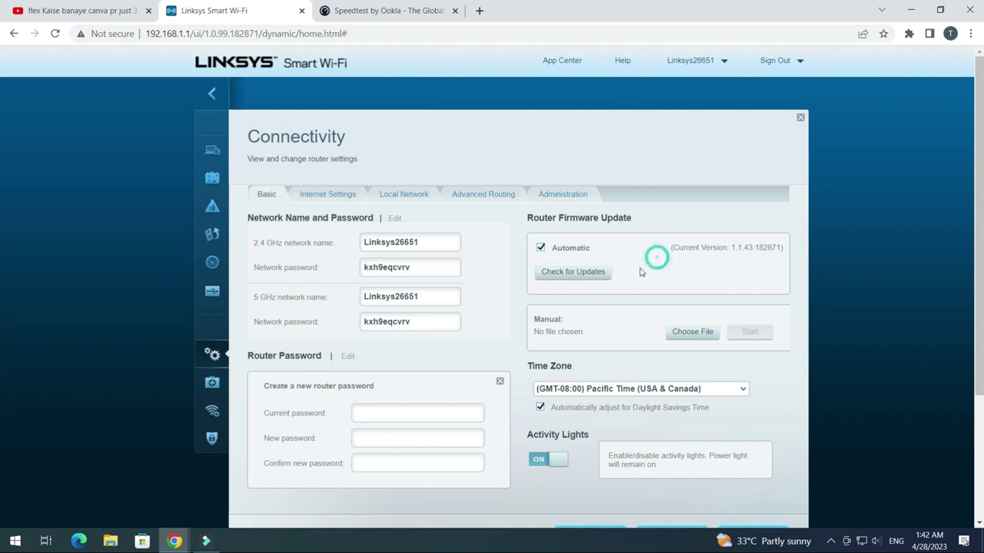
Check for router firmware updates, then open the manual firmware file chooser and cancel it without choosing a file
left_click(590, 275)
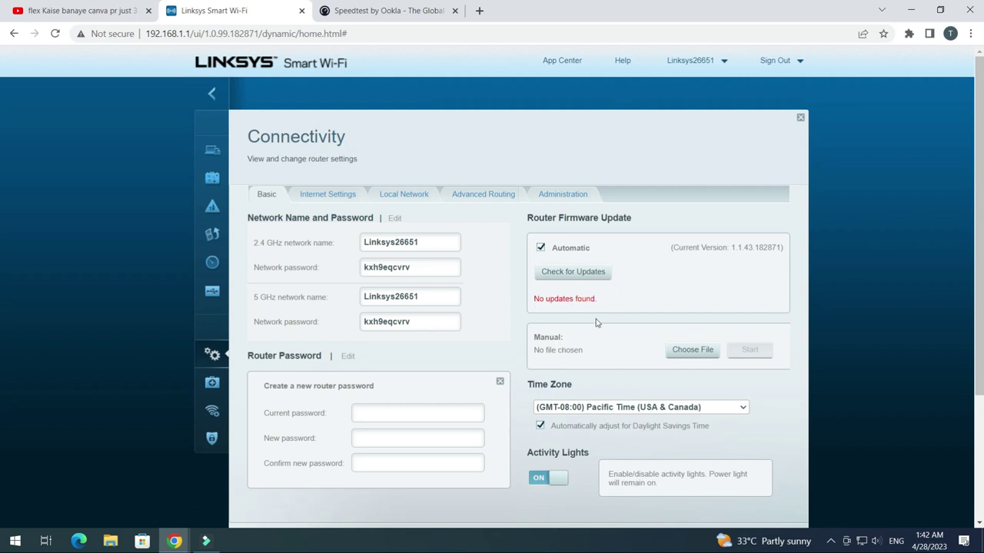
left_click(694, 350)
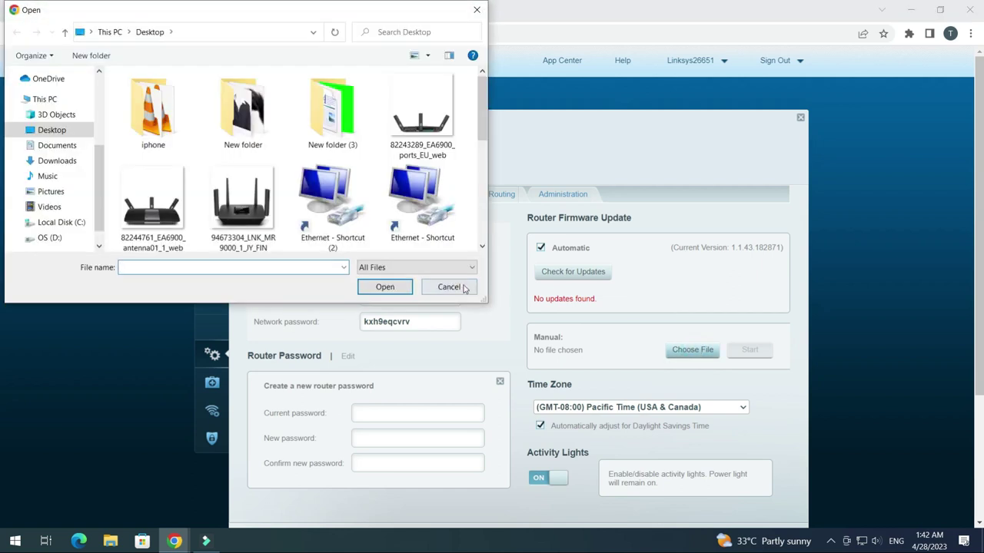
left_click(456, 287)
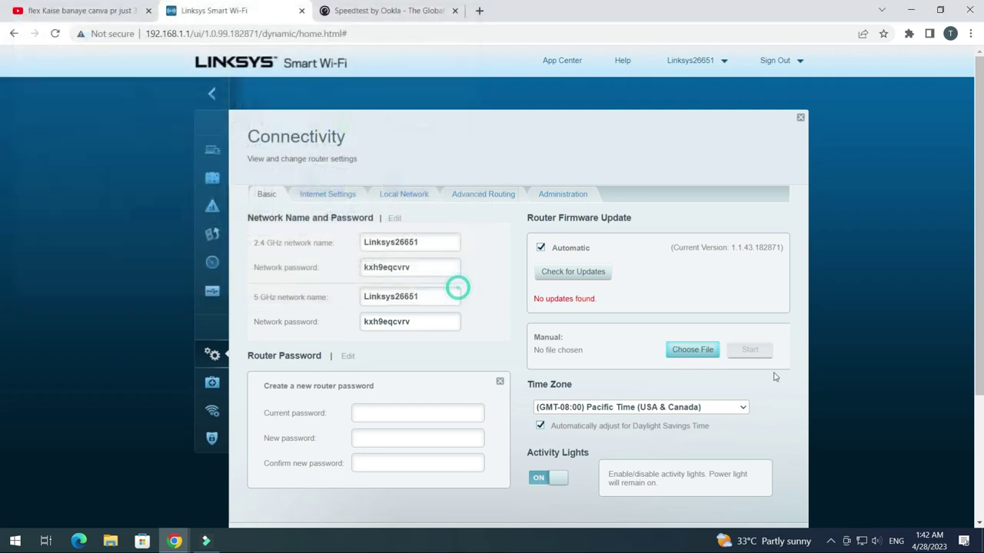
Set the router's time zone to (GMT+05:00) Pakistan, Russia, turn the activity lights off and apply the basic Connectivity settings
scroll(719, 284, "down", 2)
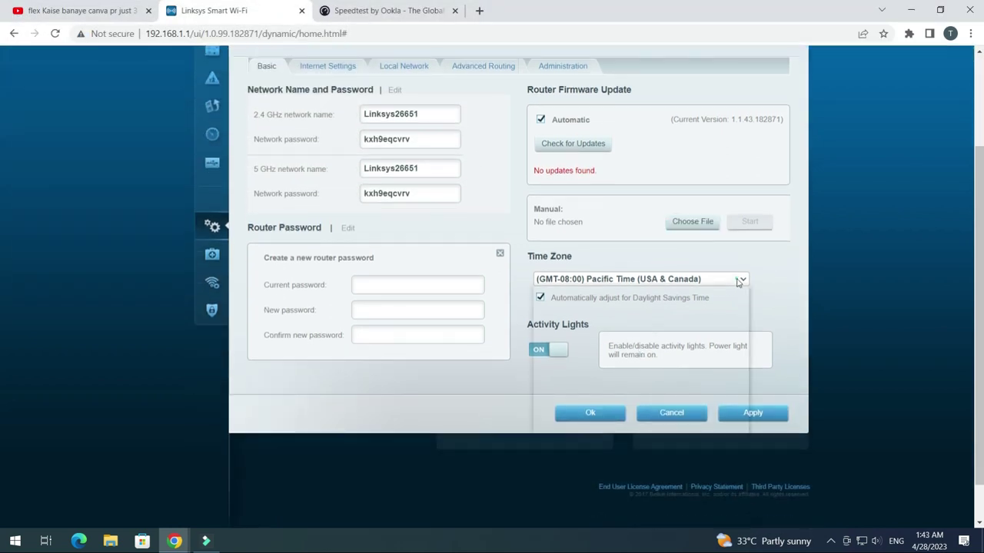
scroll(622, 373, "down", 2)
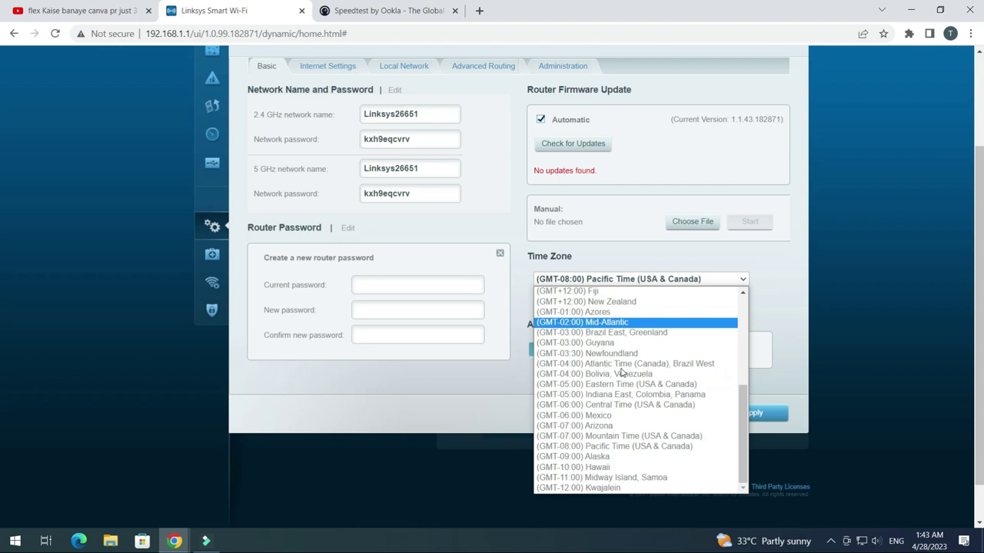
key("Escape")
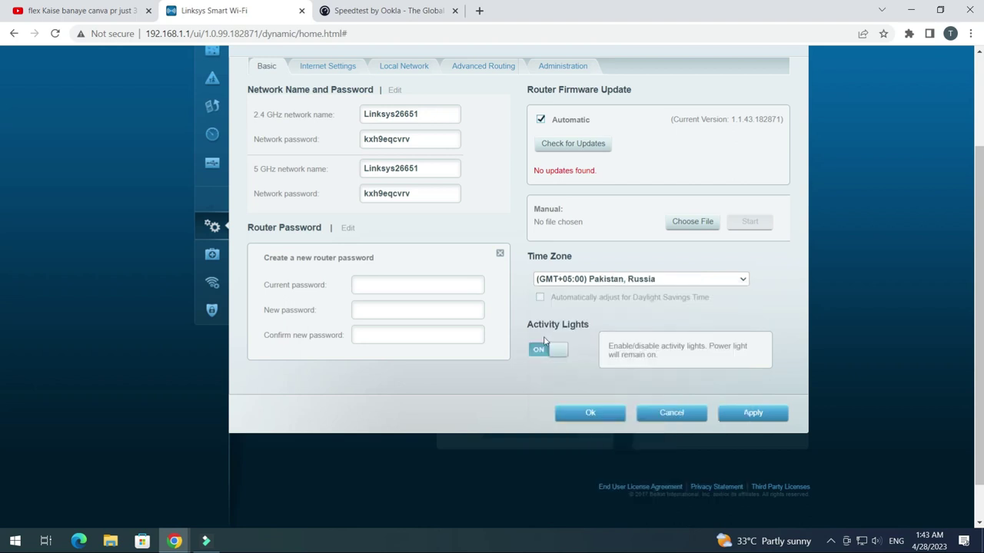
left_click(549, 351)
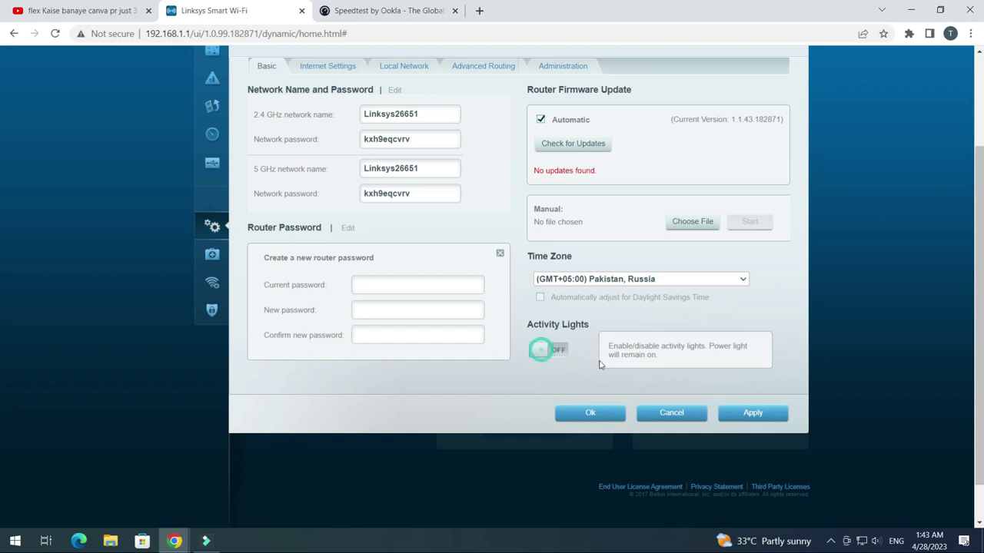
left_click(740, 412)
Edit the IPv4 internet connection type, set it to PPPoE and go over its username and password fields without filling them in
left_click(336, 195)
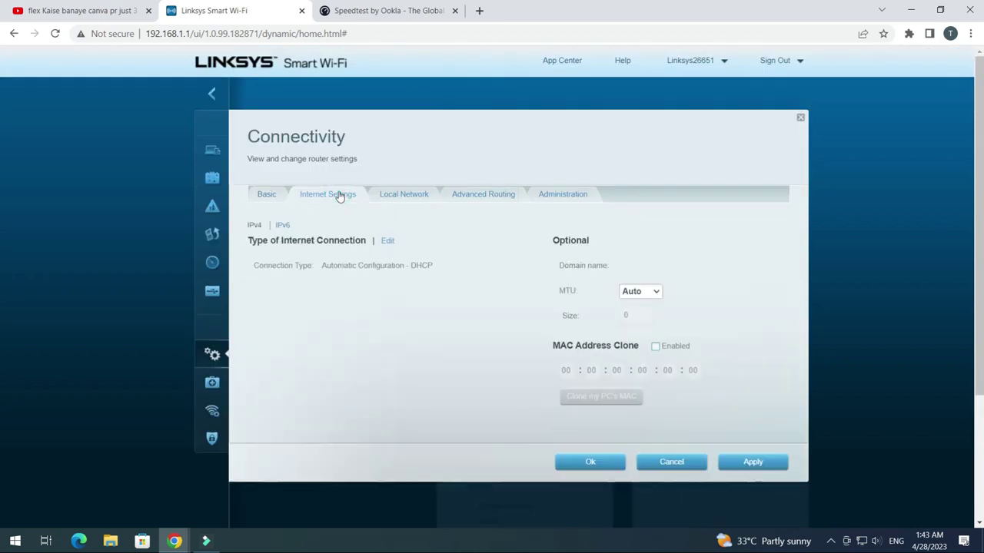
left_click(386, 244)
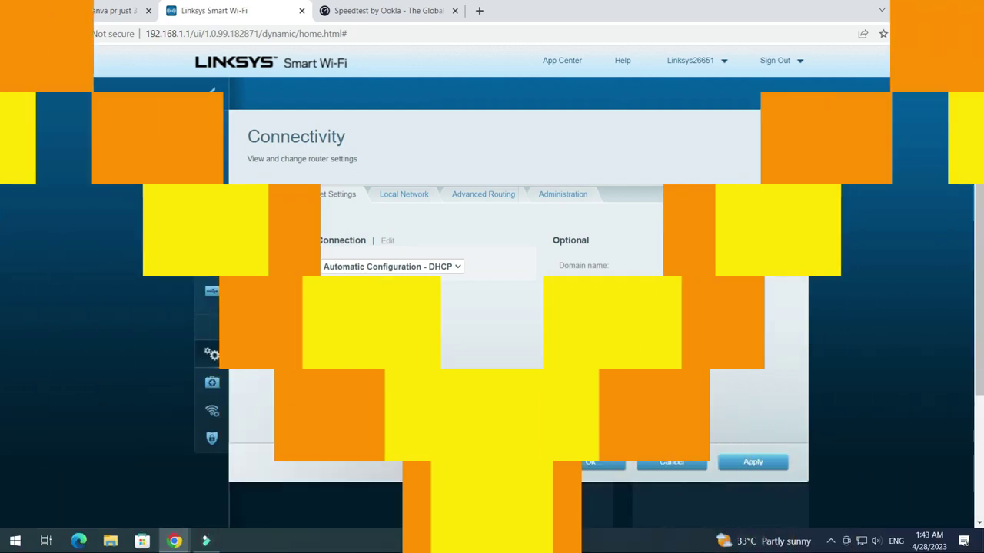
left_click(456, 267)
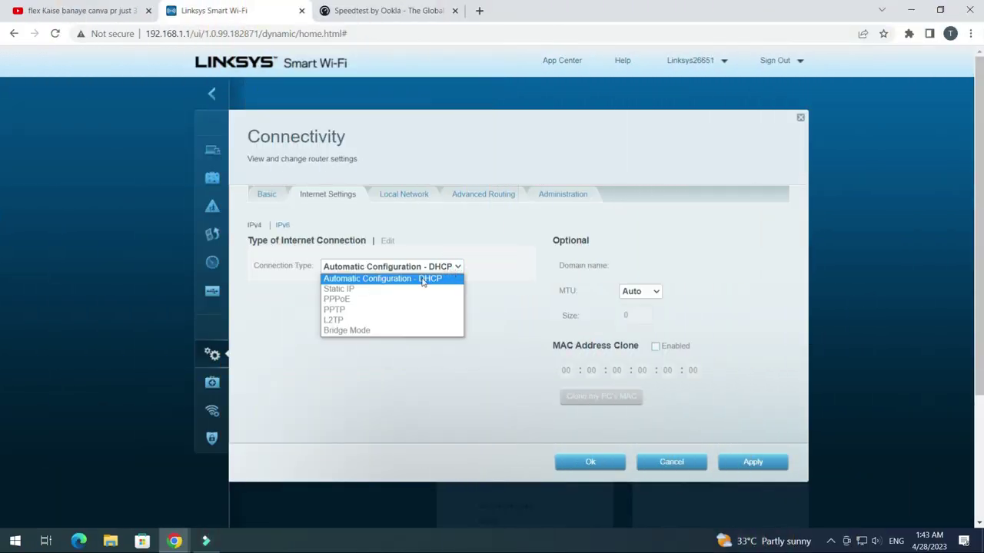
left_click(361, 299)
left_click(375, 290)
left_click(375, 315)
scroll(565, 390, "down", 2)
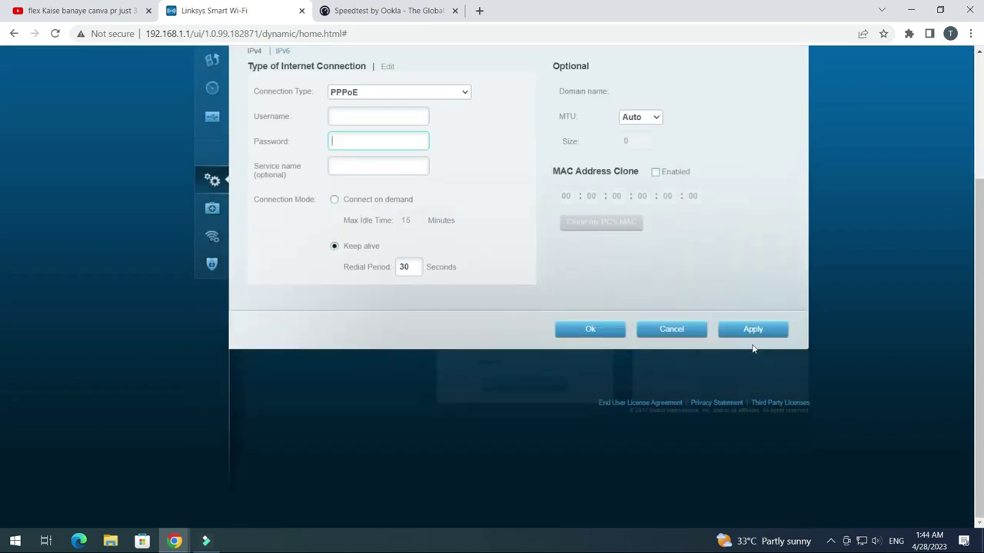
scroll(415, 348, "up", 2)
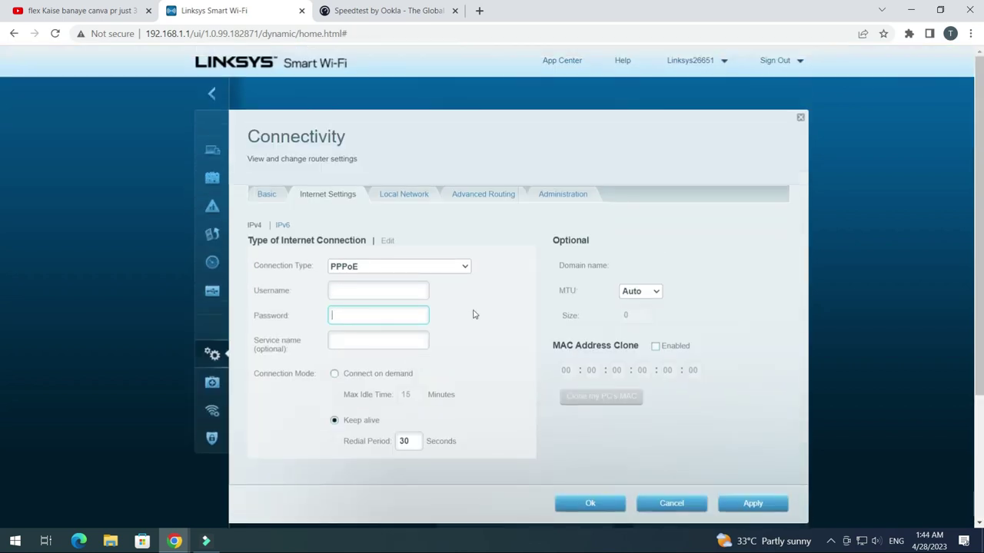
Open the router details for editing in the Local Network settings and review the host name and IP address fields
left_click(407, 194)
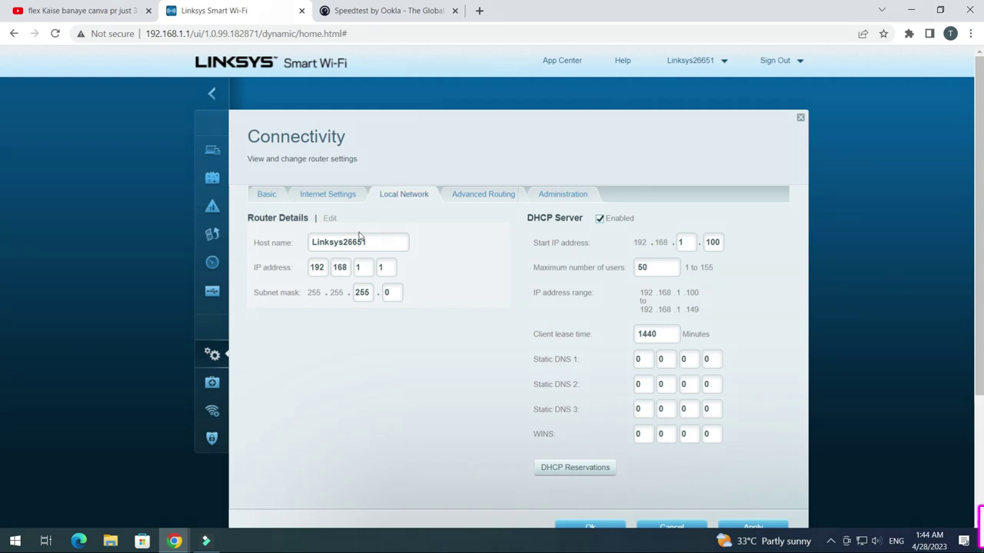
left_click(330, 220)
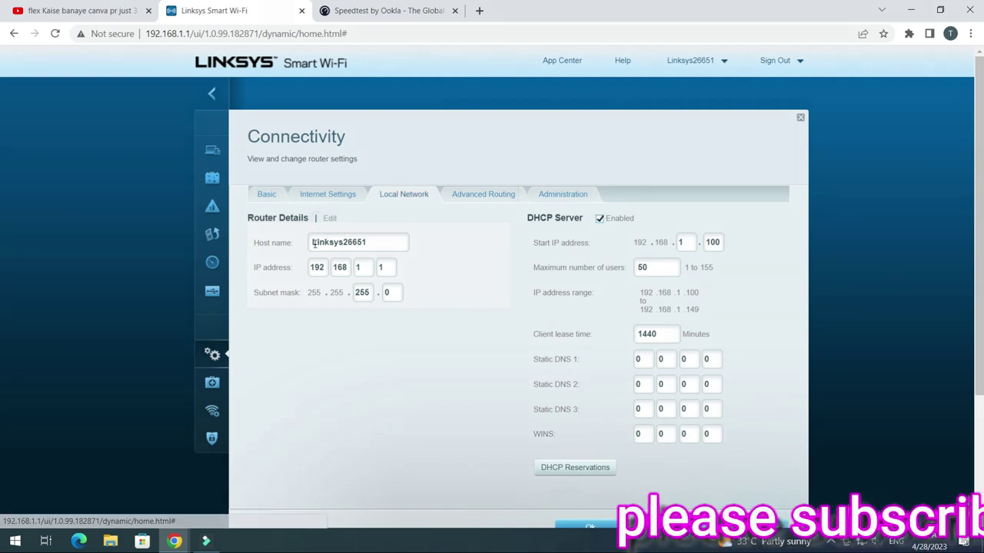
left_click_drag(367, 243, 308, 270)
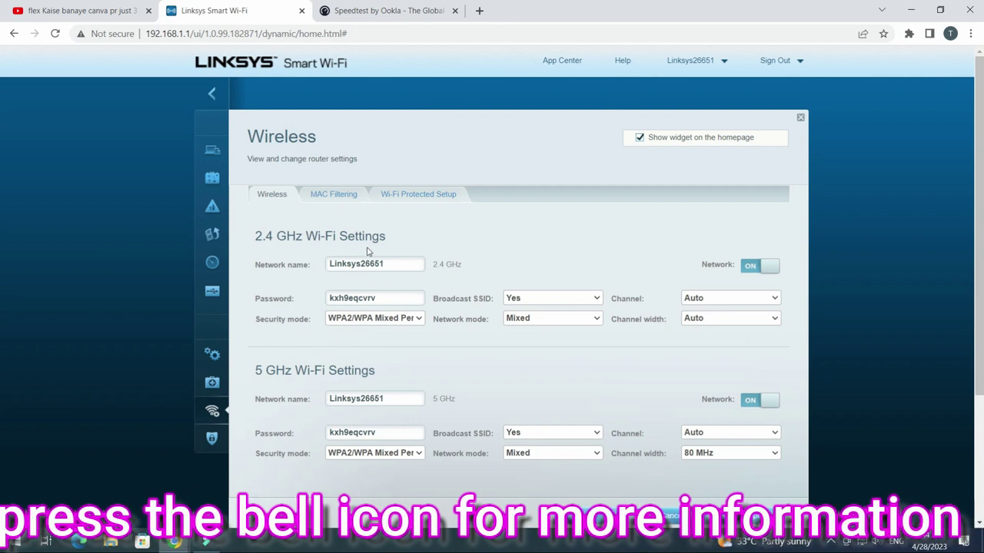
Review the 2.4 GHz Wi-Fi name, password, security mode, SSID broadcast, network mode, channel and channel width options without changing them
left_click(392, 264)
left_click(382, 298)
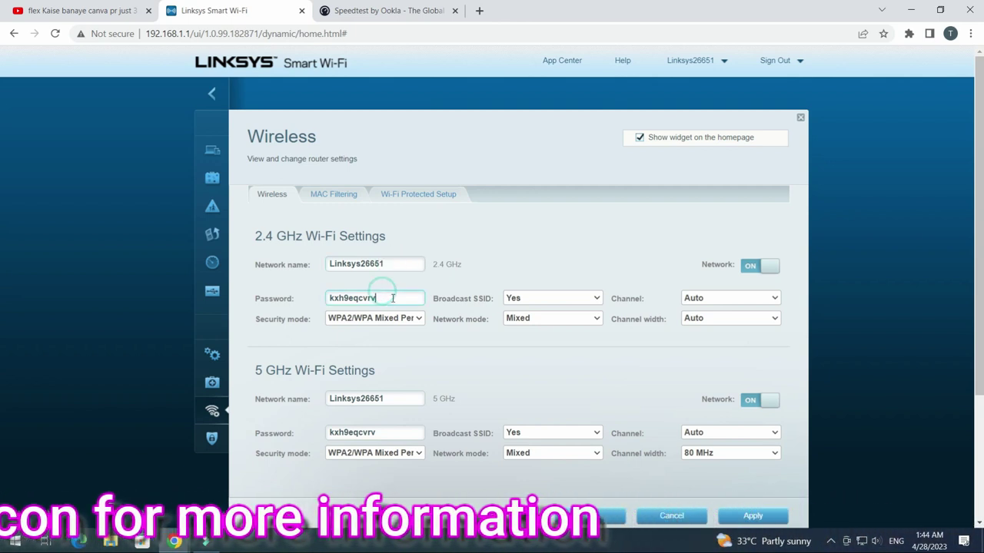
left_click(419, 318)
left_click(589, 306)
left_click(563, 322)
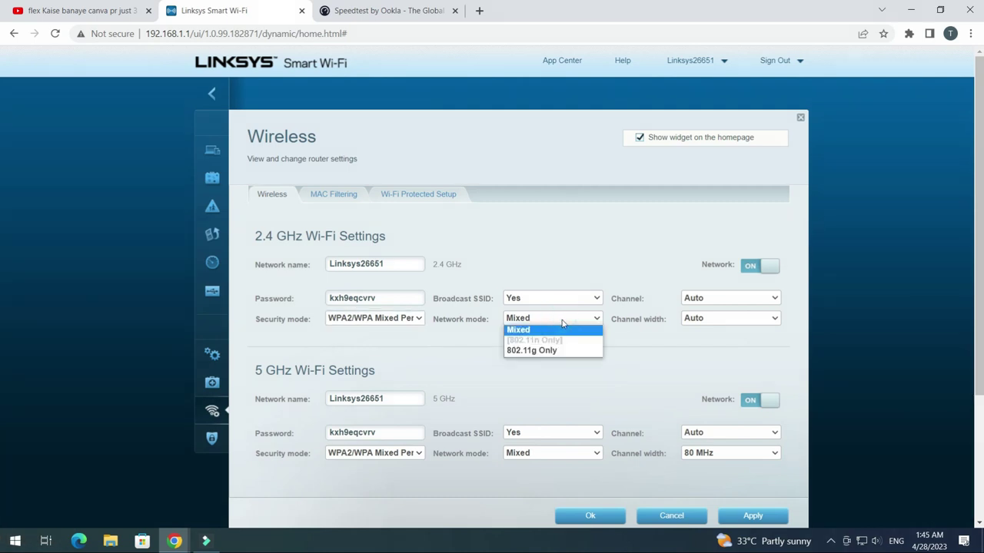
left_click(564, 323)
left_click(743, 299)
left_click(740, 302)
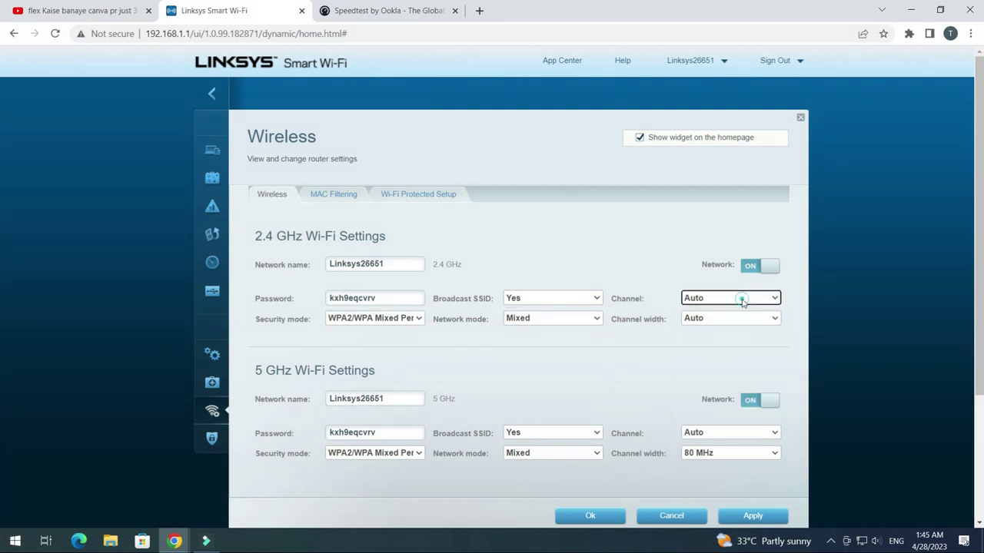
left_click(717, 322)
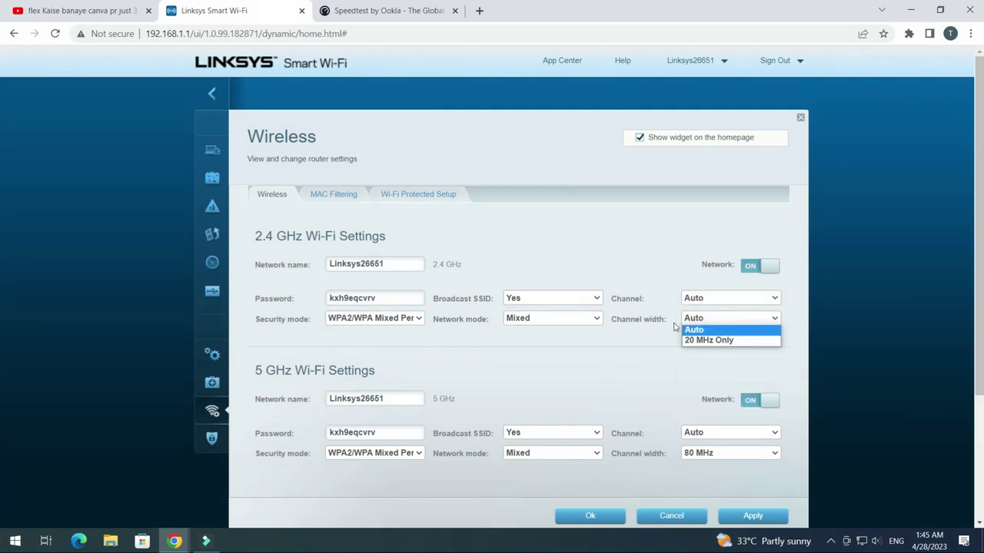
left_click(566, 325)
left_click(566, 324)
Set the 5 GHz Wi-Fi channel to 165 - 5.825 GHz and apply the wireless settings
scroll(299, 354, "down", 3)
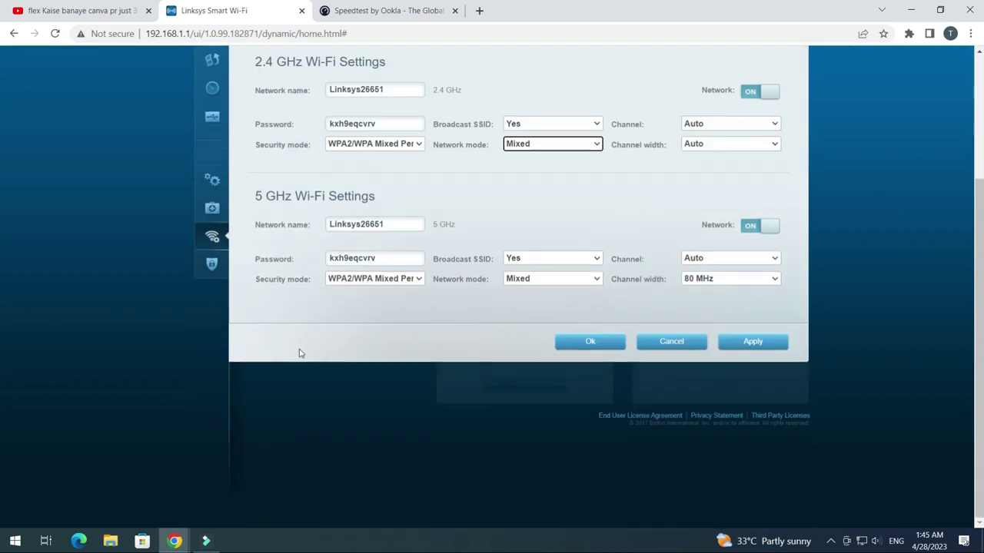
left_click(730, 258)
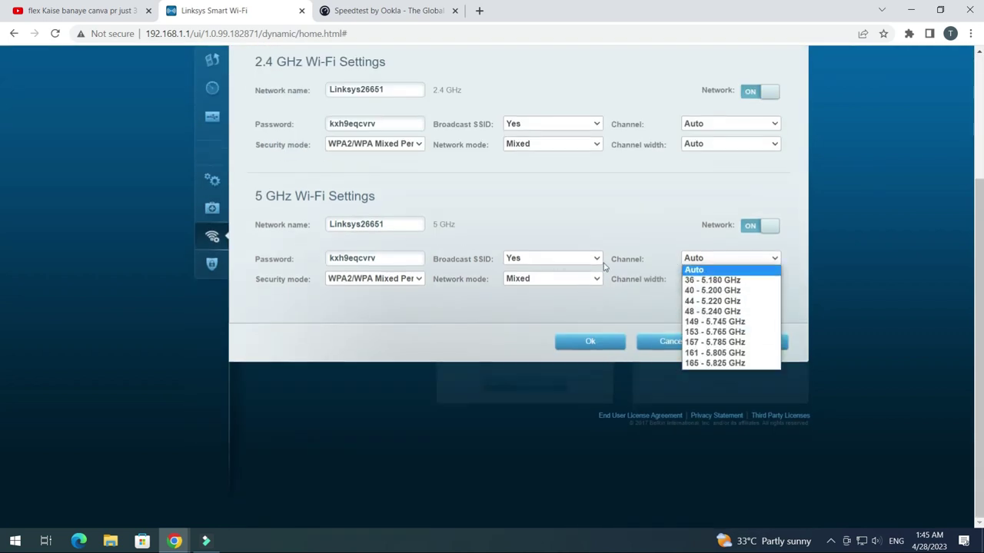
left_click(740, 364)
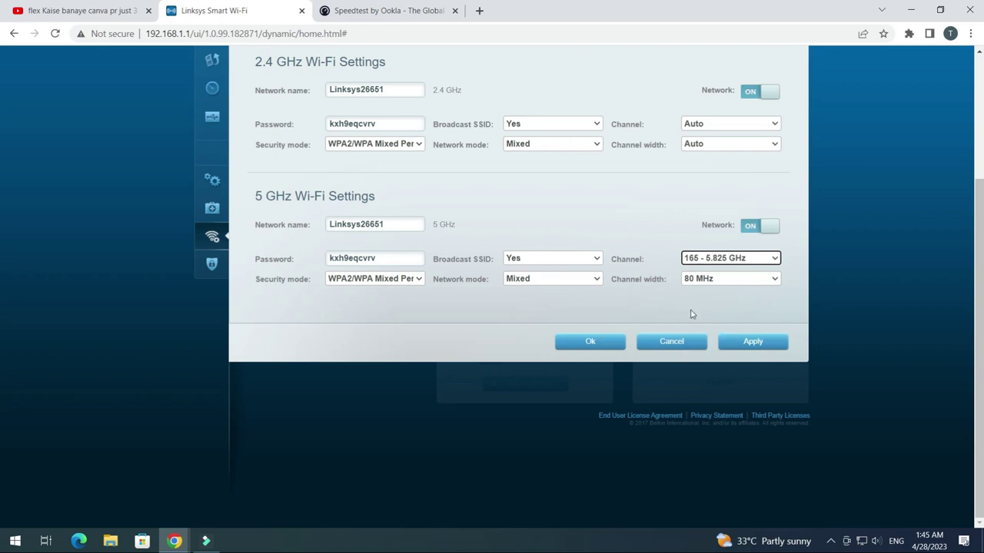
left_click(750, 341)
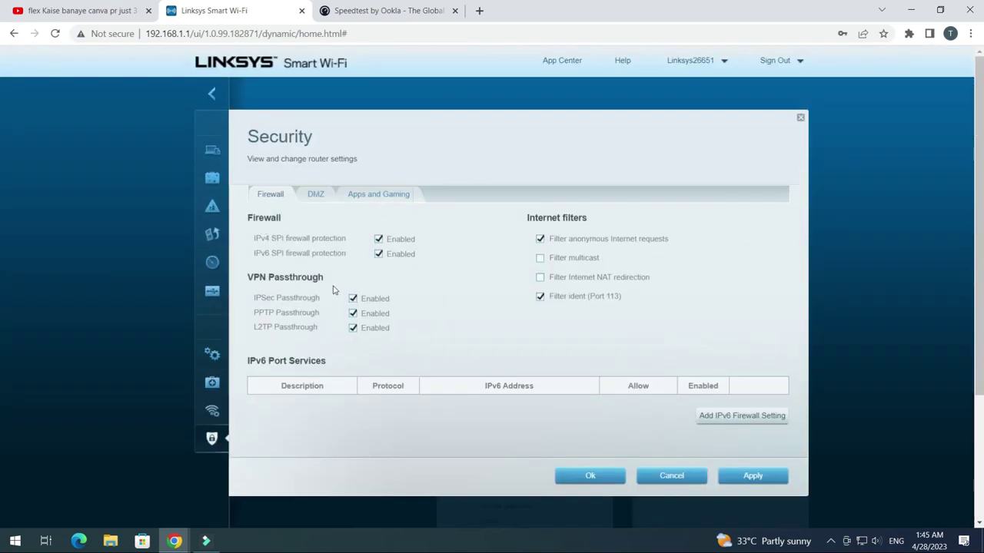
View the DMZ and Apps and Gaming sections of the Security settings, then cancel out to the router home page
left_click(316, 193)
left_click(373, 198)
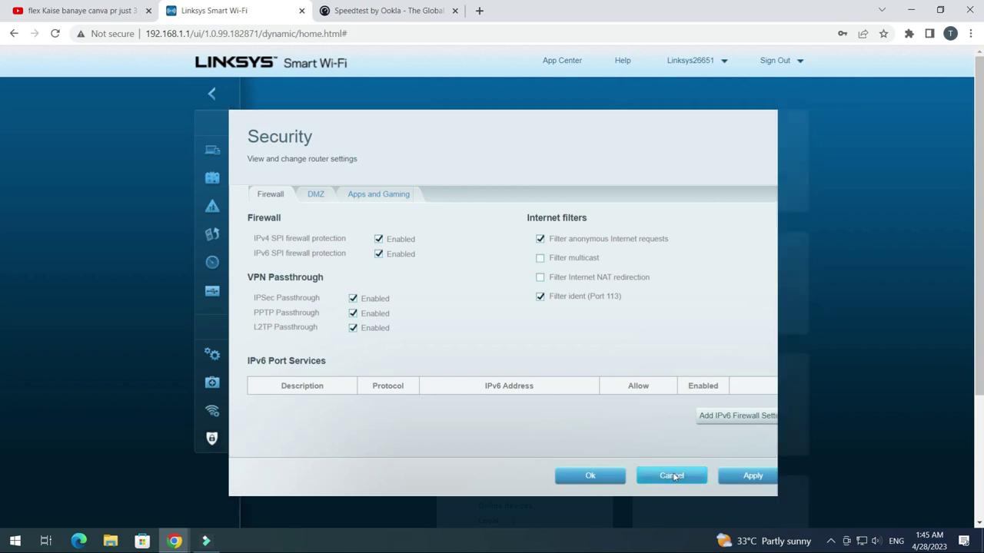
left_click(671, 475)
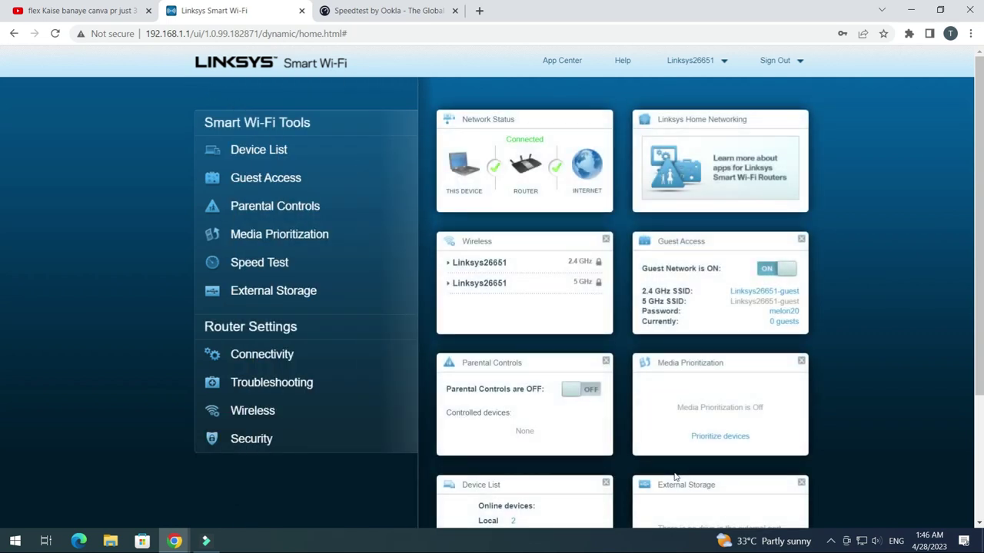